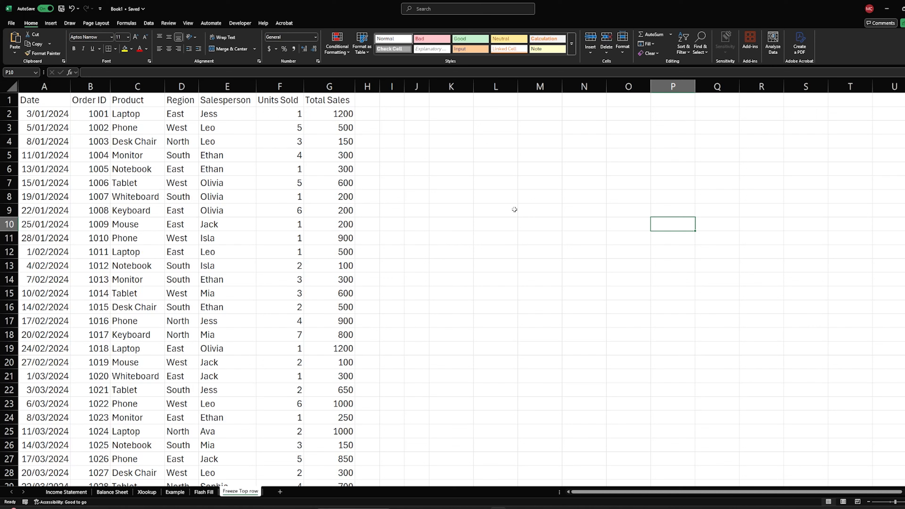
# - Run Analyze Data on the sales table and browse the full list of suggested insights
pyautogui.click(775, 47)
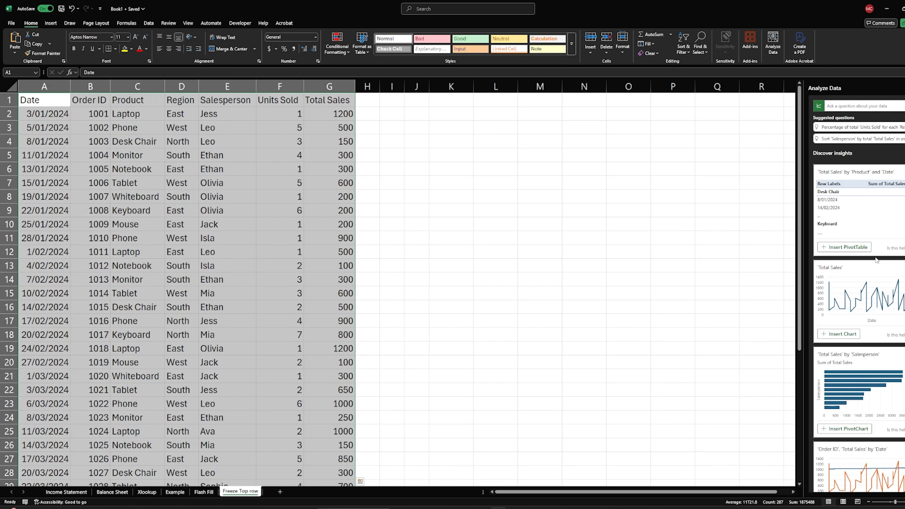
pyautogui.scroll(-2, 876, 261)
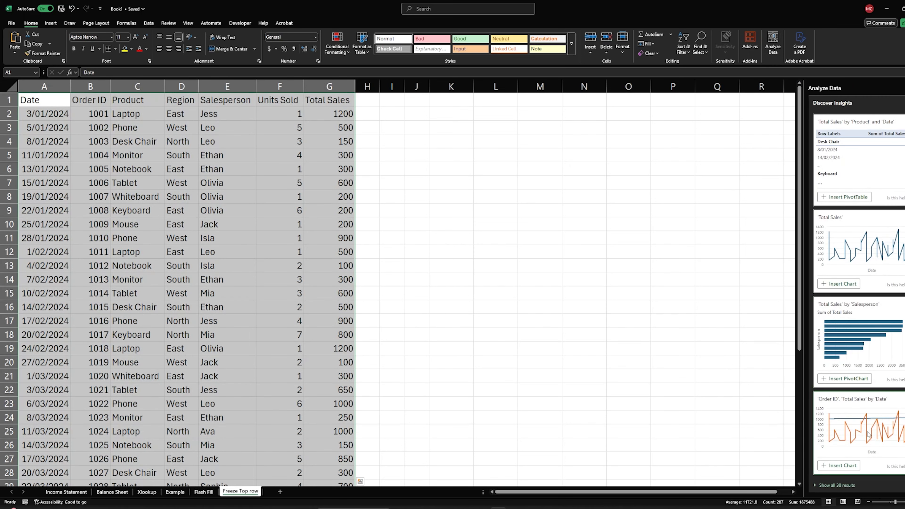
pyautogui.click(835, 485)
pyautogui.scroll(-10, 890, 417)
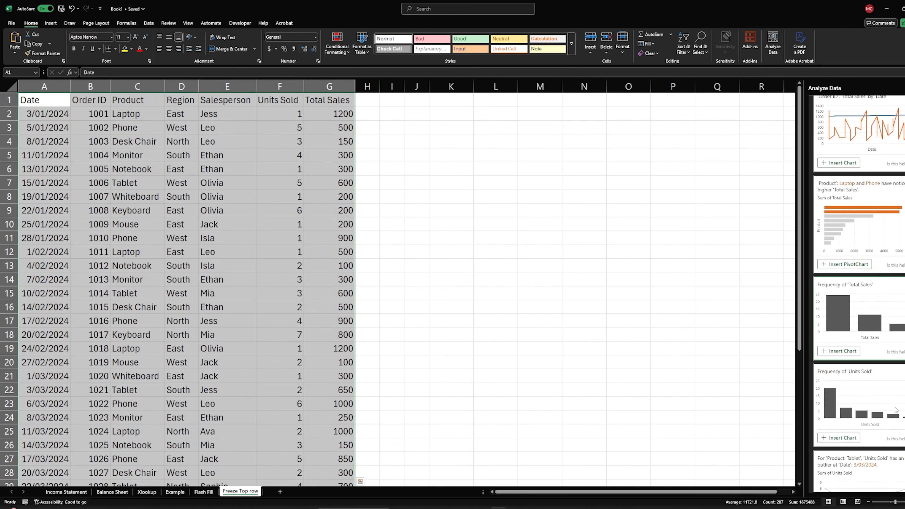
pyautogui.scroll(10, 895, 409)
pyautogui.click(539, 279)
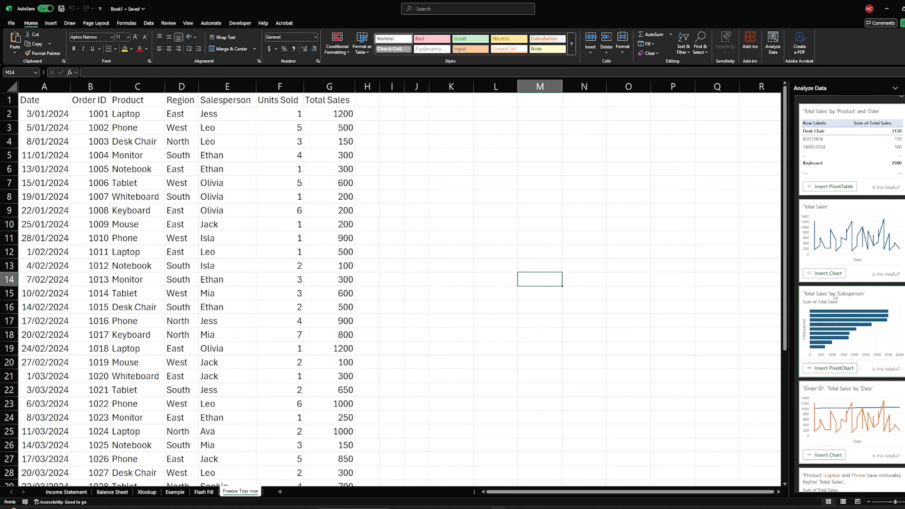
# - Insert the suggested line chart of Total Sales by Date, place it beside the table, and close the insights
pyautogui.click(832, 277)
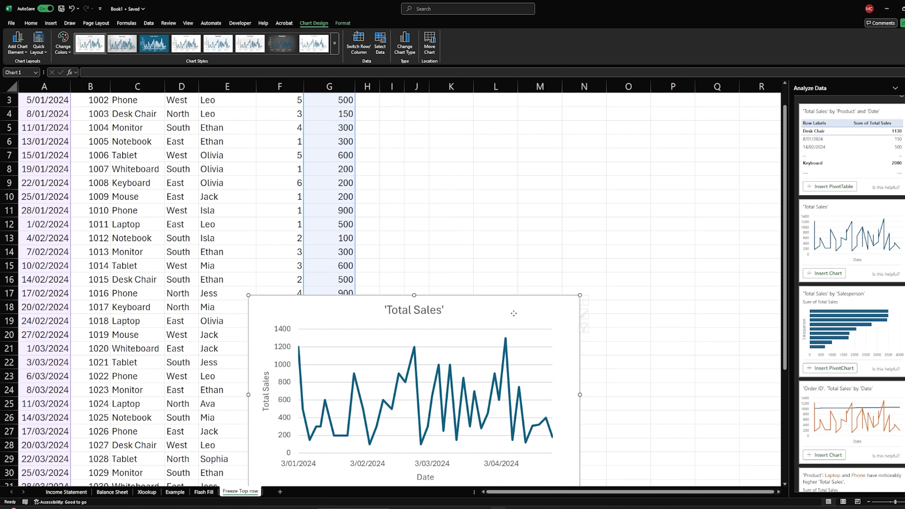
pyautogui.moveTo(537, 328); pyautogui.dragTo(663, 157)
pyautogui.press('Escape')
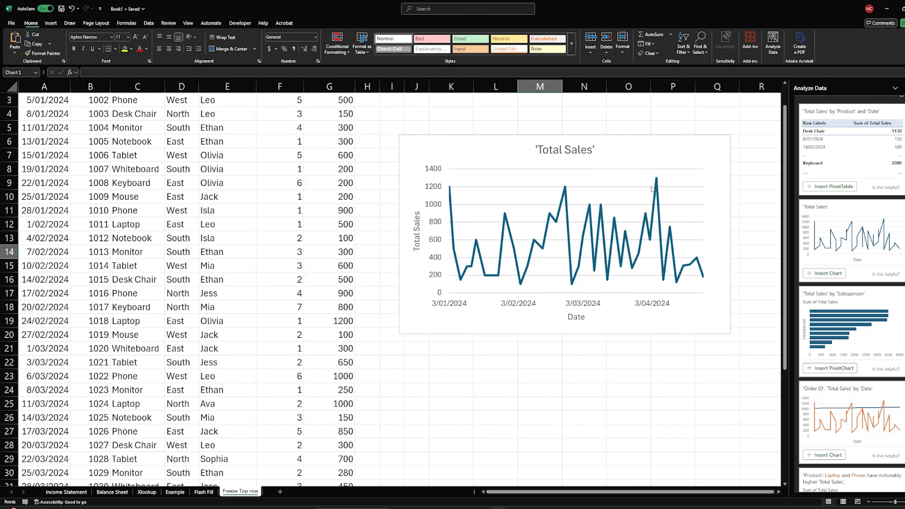
pyautogui.click(901, 88)
pyautogui.scroll(1, 799, 239)
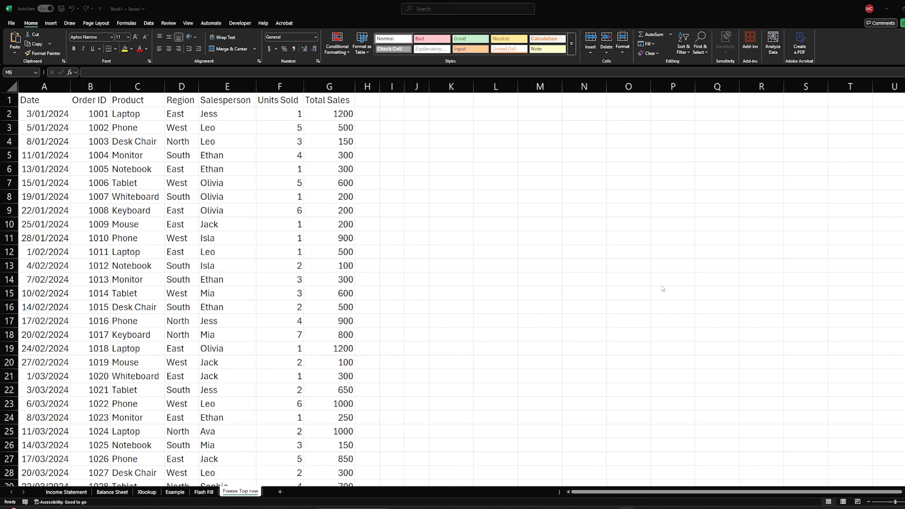
# - Add filters to the sales table's header row, A1:G1
pyautogui.click(691, 328)
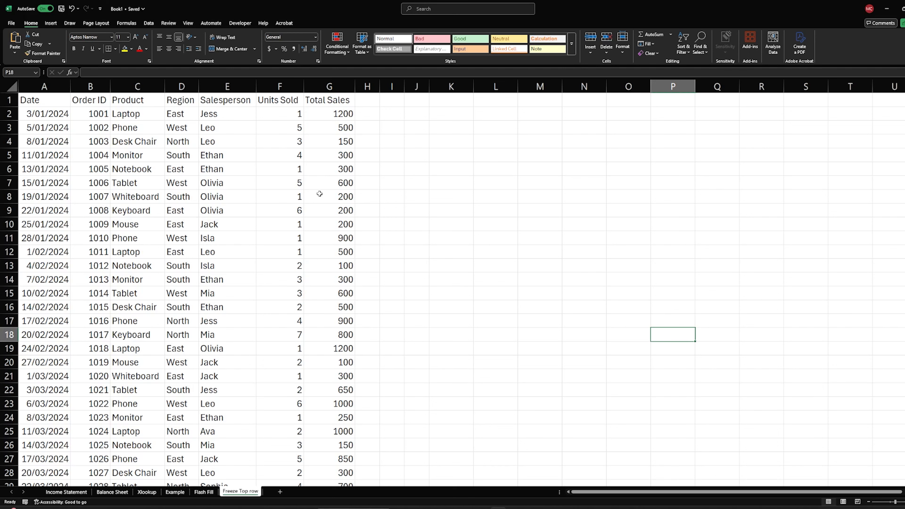
pyautogui.moveTo(44, 102); pyautogui.dragTo(326, 105)
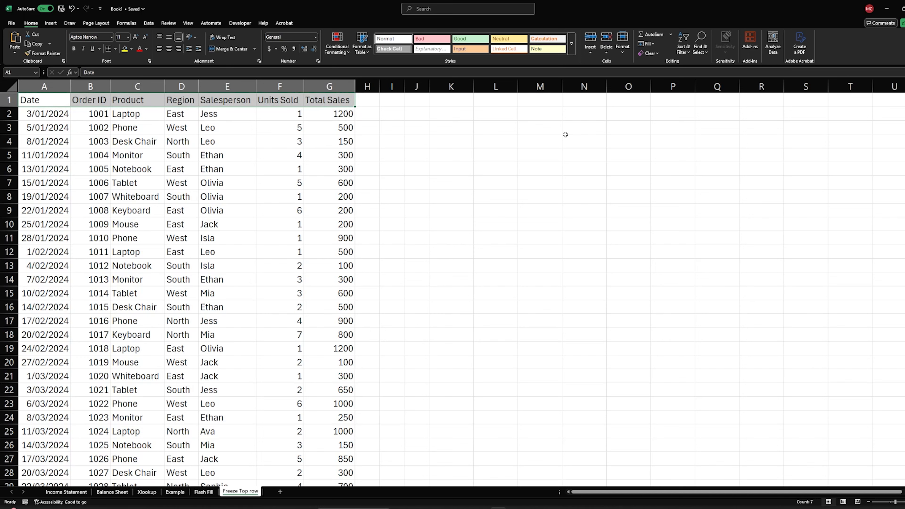
pyautogui.click(683, 44)
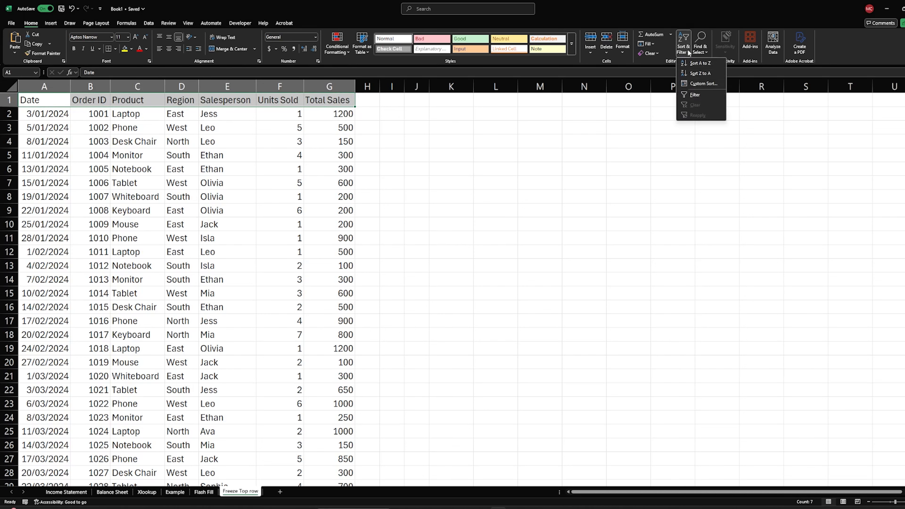
pyautogui.click(695, 94)
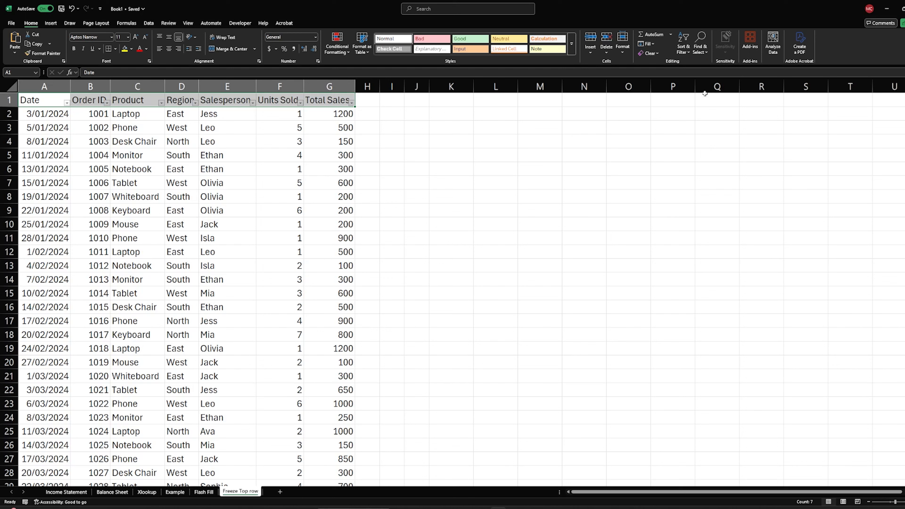
pyautogui.click(657, 158)
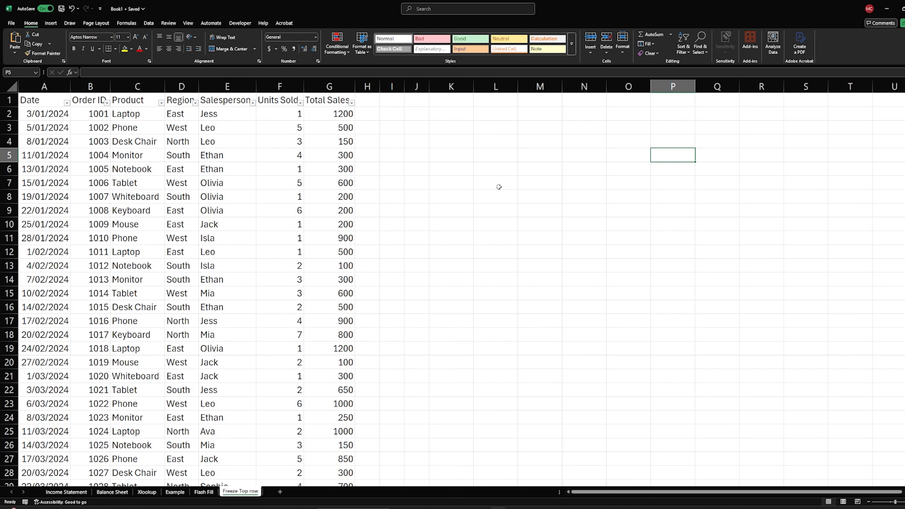
# - Filter the Date column to show only January 2024
pyautogui.click(66, 103)
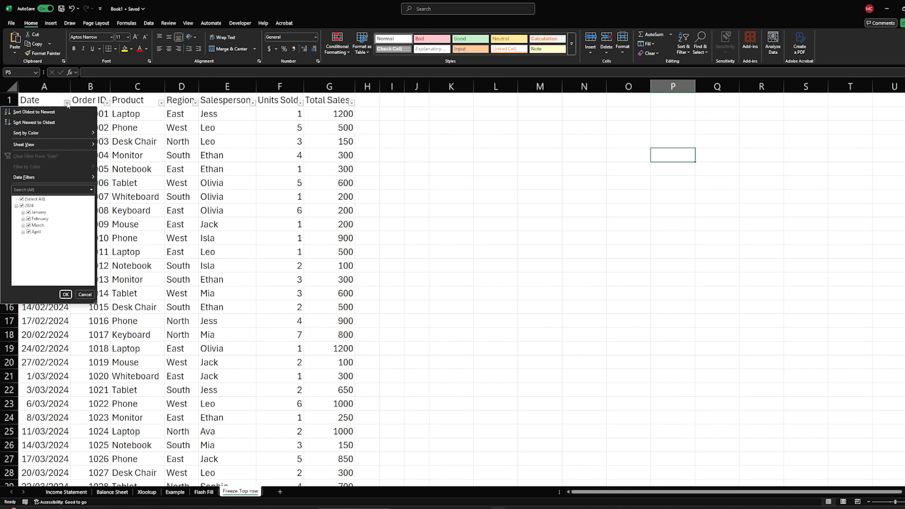
pyautogui.click(23, 199)
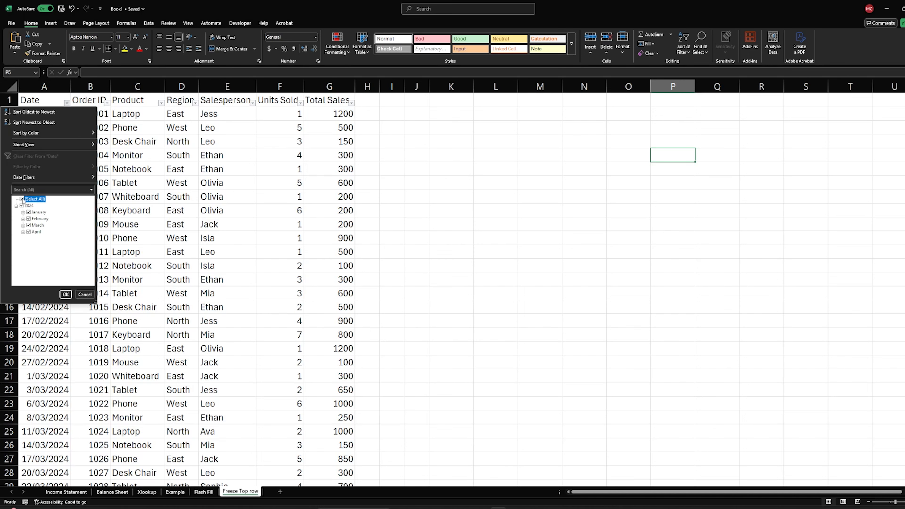
pyautogui.click(28, 212)
pyautogui.click(65, 293)
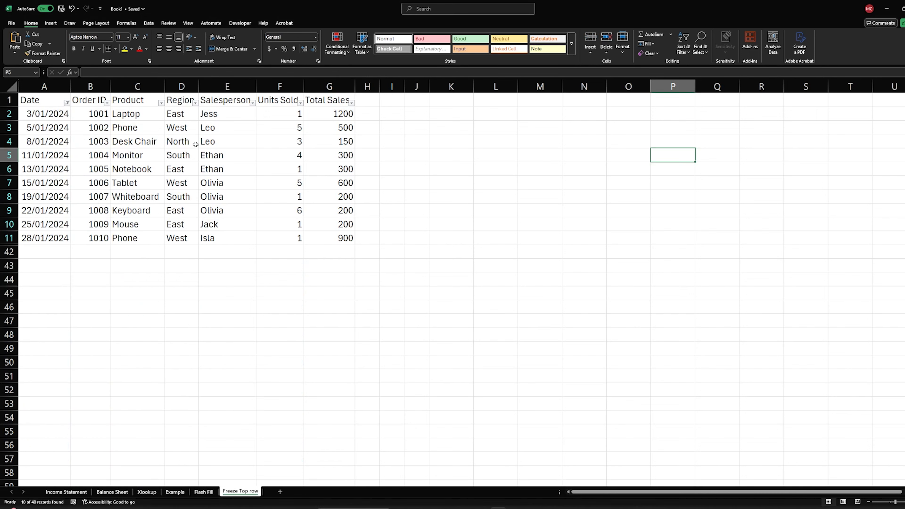
# - Filter the Region column to show only North
pyautogui.click(195, 103)
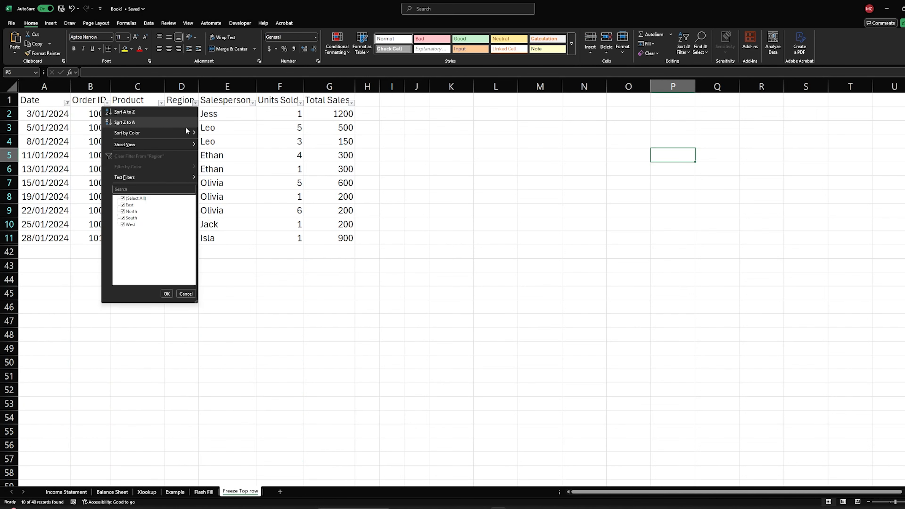
pyautogui.click(123, 199)
pyautogui.click(122, 211)
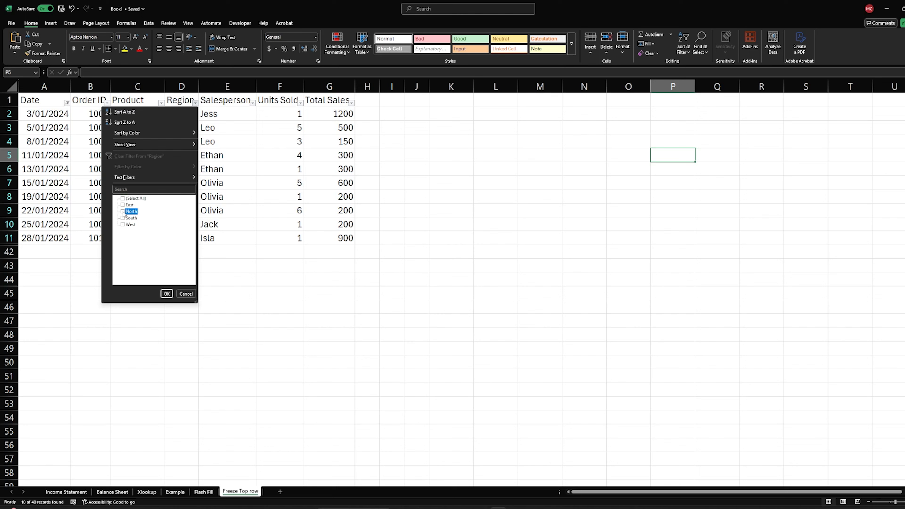
pyautogui.click(166, 294)
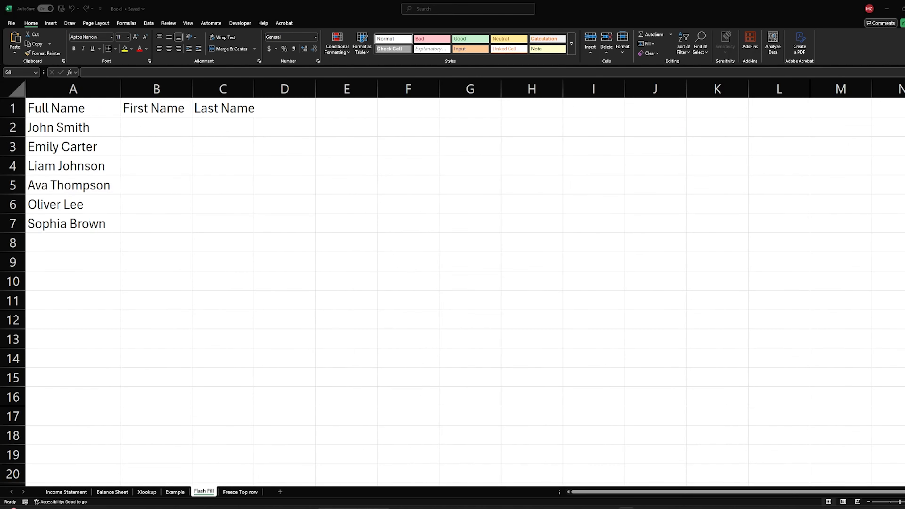
# - On the Flash Fill sheet, enter the first names of the first three people in B2:B4
pyautogui.click(180, 129)
pyautogui.write('John')
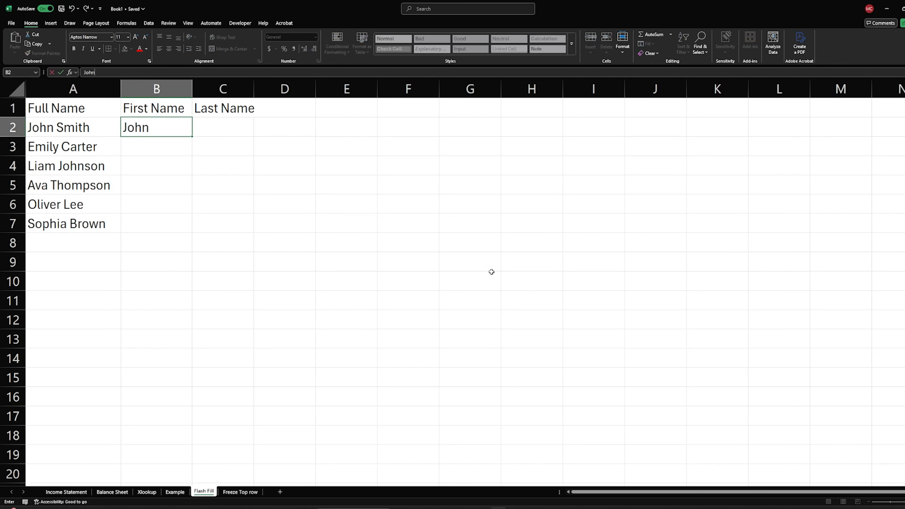
pyautogui.press('Return')
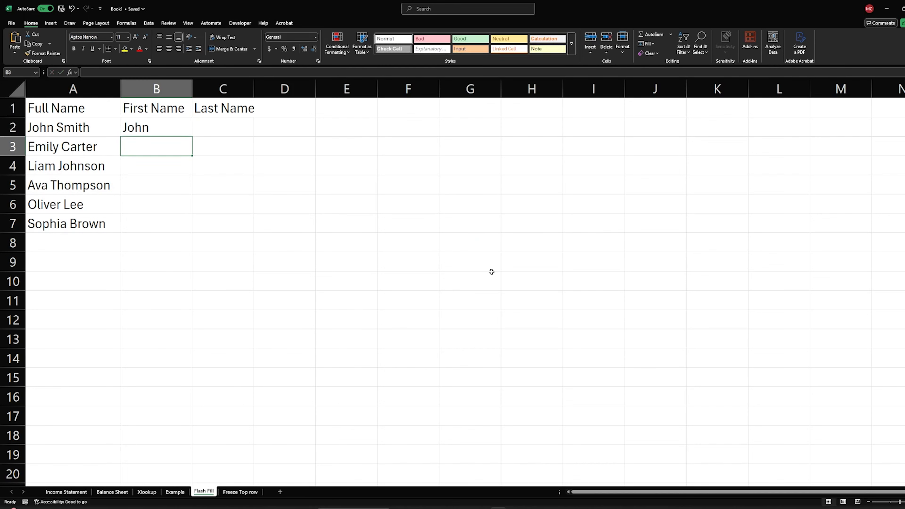
pyautogui.write('Emily')
pyautogui.press('Return')
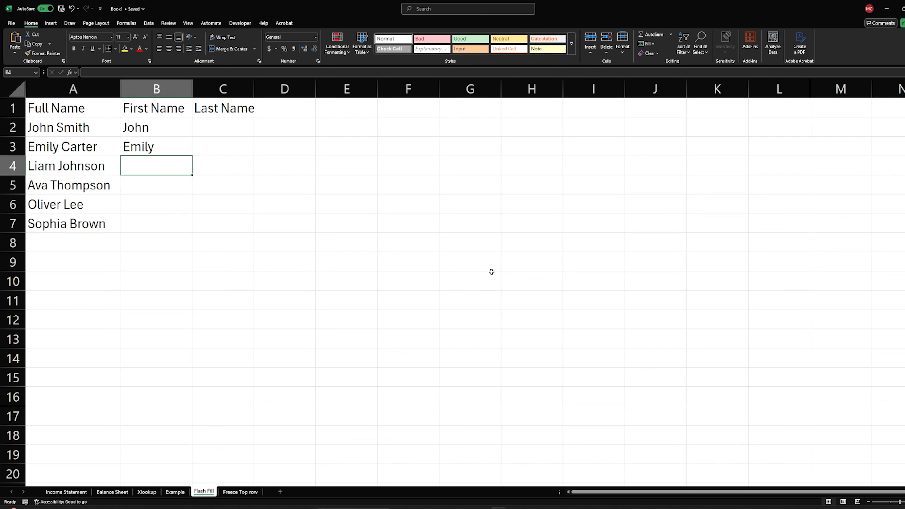
pyautogui.write('Liam')
pyautogui.press('Return')
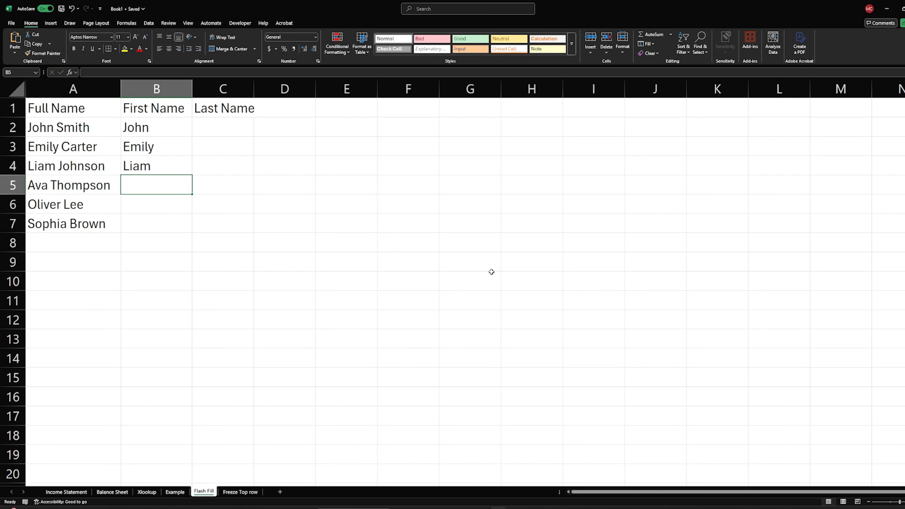
# - Clear the manually entered first names from B2:B4
pyautogui.moveTo(163, 125); pyautogui.dragTo(161, 165)
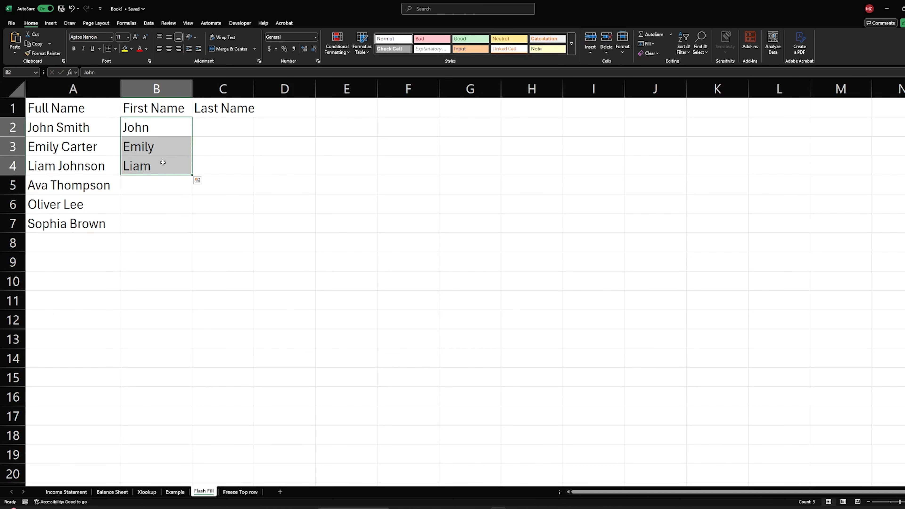
pyautogui.press('Delete')
pyautogui.click(395, 247)
# - Enter the first person's first name in B2 and last name in C2 as fill examples
pyautogui.click(169, 128)
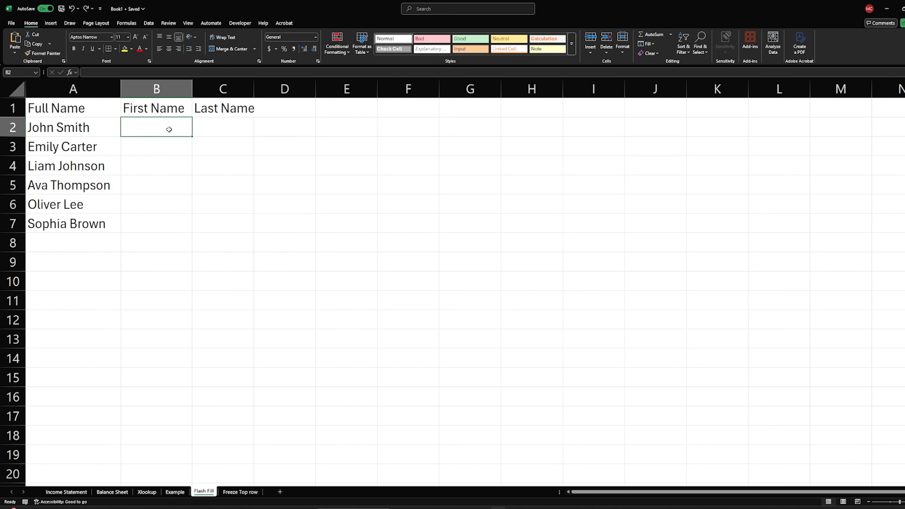
pyautogui.write('John')
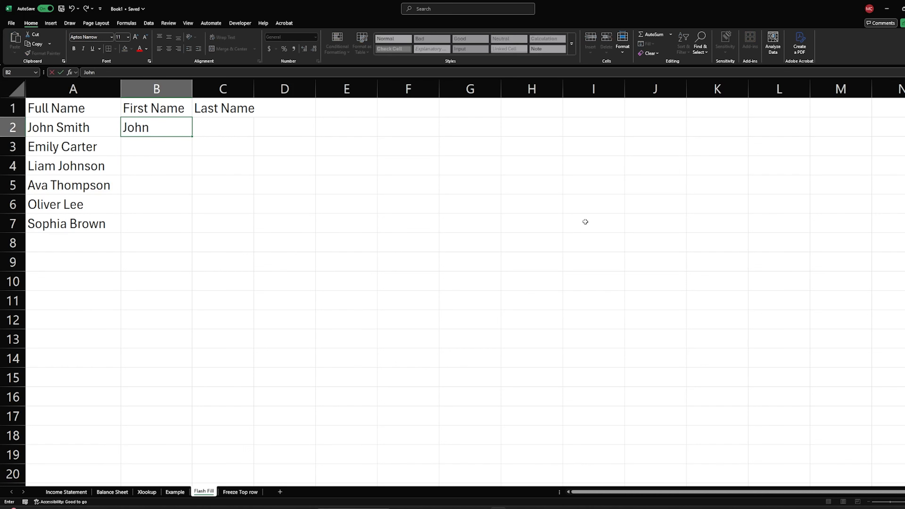
pyautogui.press('Tab')
pyautogui.write('Smith')
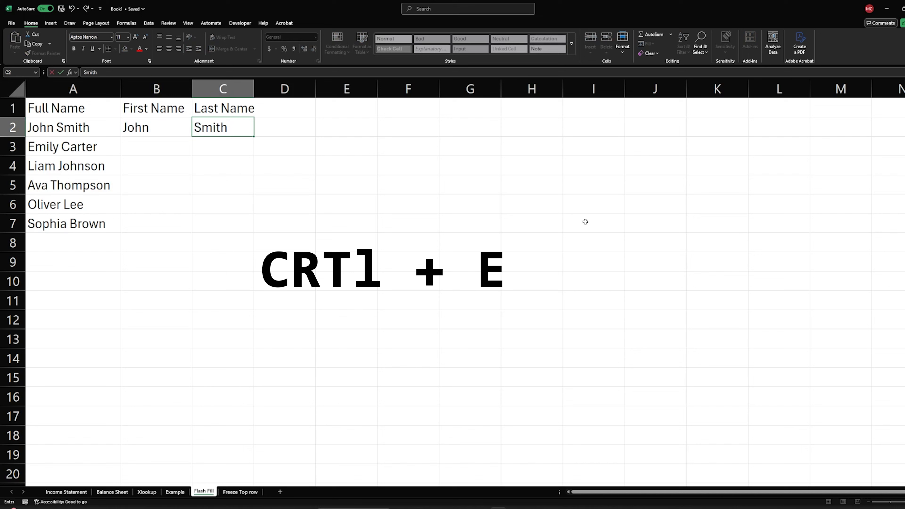
pyautogui.press('Return')
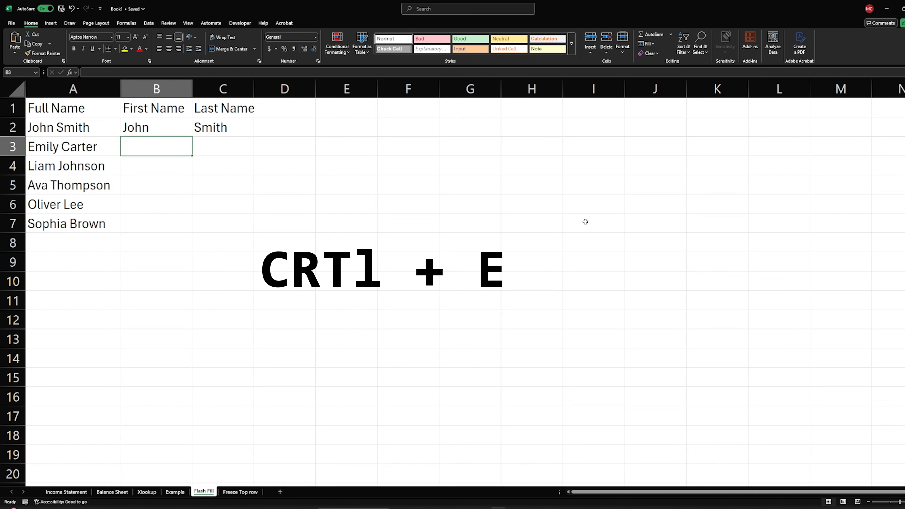
# - Flash Fill the remaining rows of the First Name and Last Name columns from the row 2 examples
pyautogui.hotkey('ctrl', 'e')
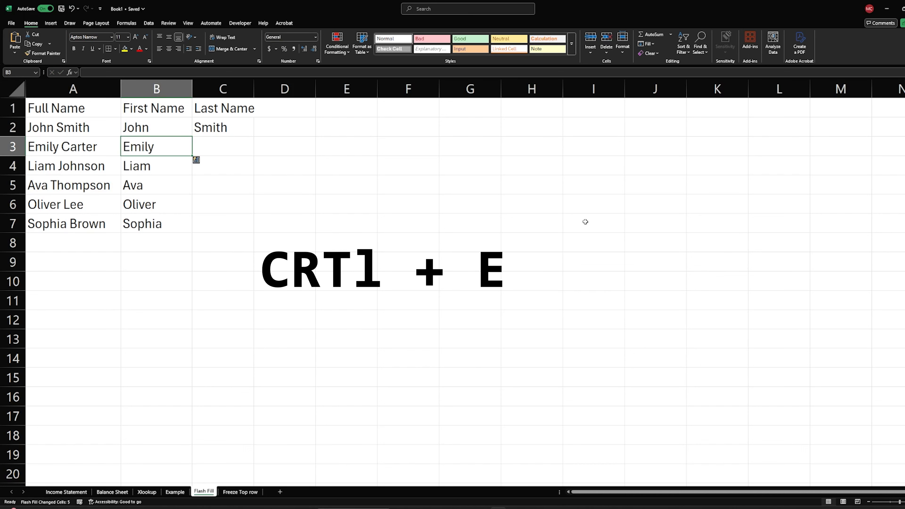
pyautogui.click(231, 152)
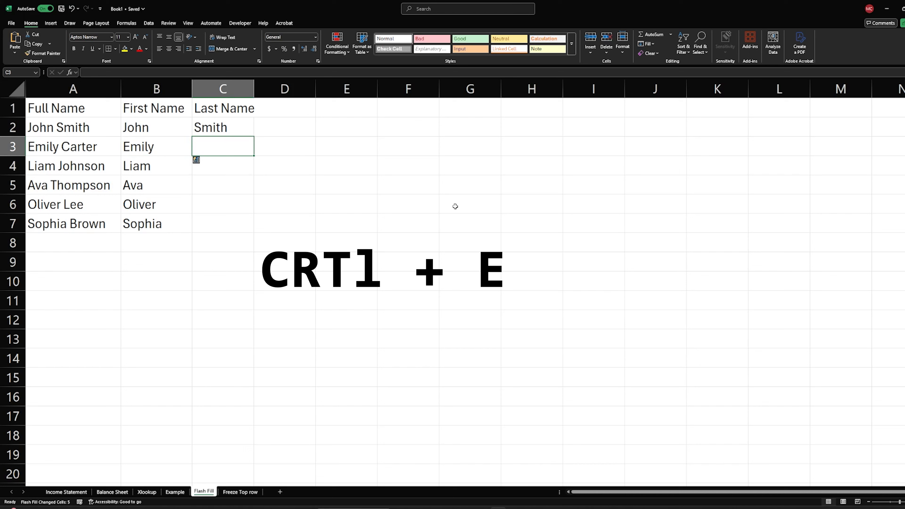
pyautogui.hotkey('ctrl', 'e')
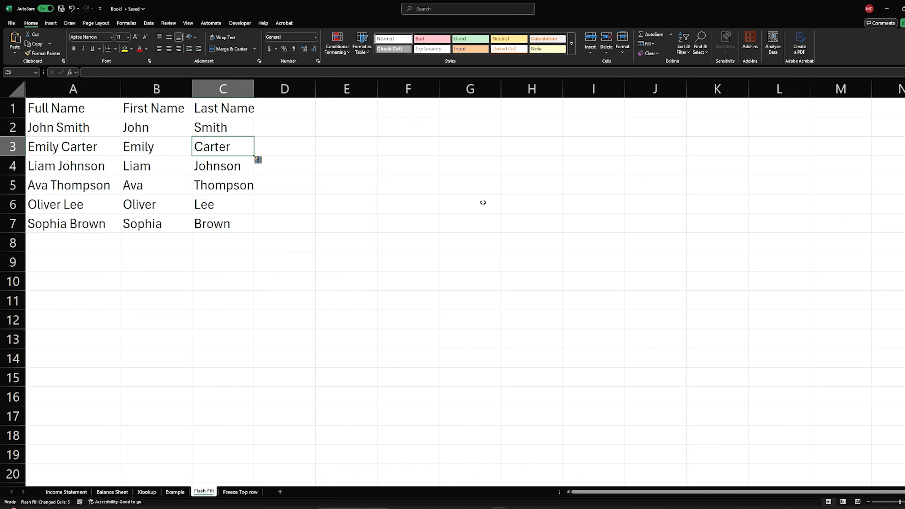
# - Switch to the Freeze Top row sheet, select the Total Sales cells downward from the header, and release the selection
pyautogui.hotkey('ctrl', 'pagedown')
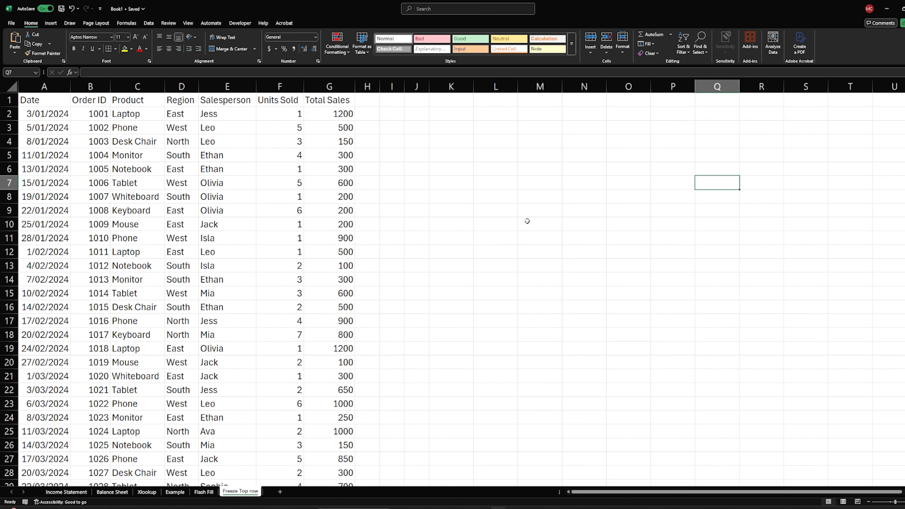
pyautogui.click(417, 128)
pyautogui.click(524, 153)
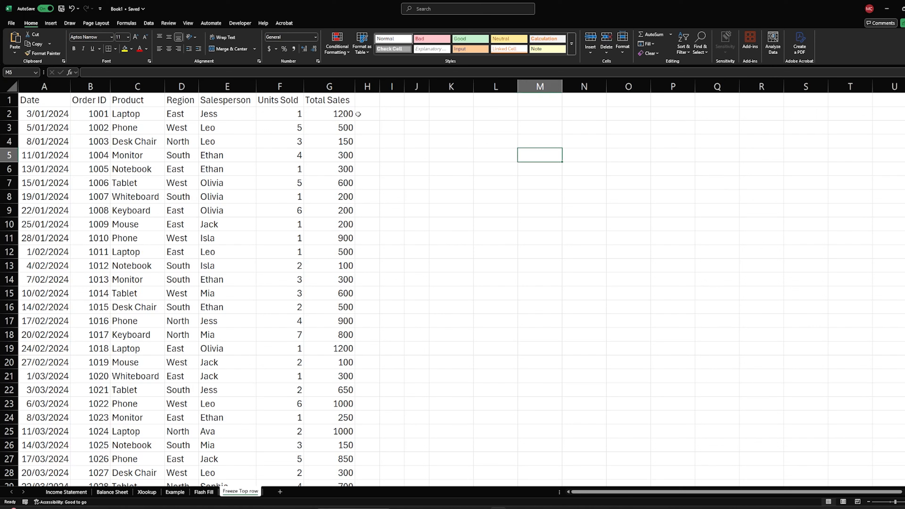
pyautogui.moveTo(344, 101); pyautogui.dragTo(333, 460)
pyautogui.scroll(5, 412, 369)
pyautogui.click(542, 241)
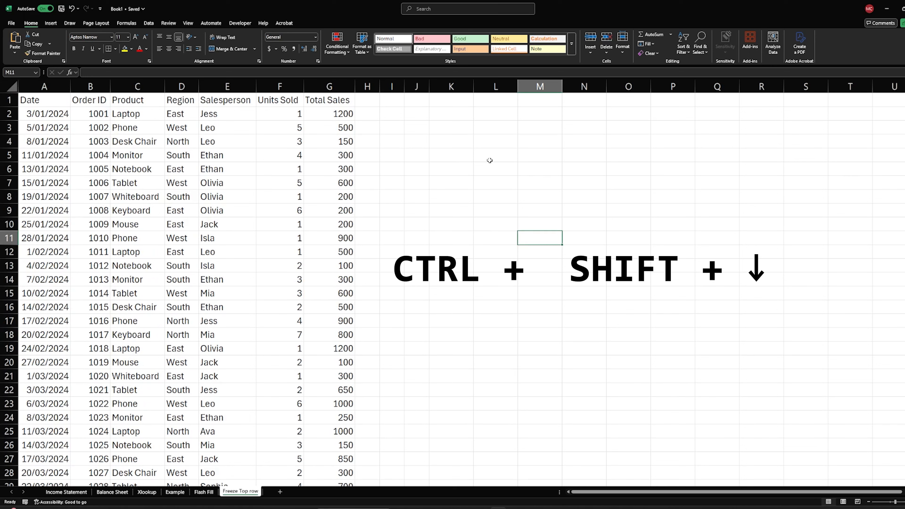
# - Extend the selection from the Total Sales header in G1 to the column's last filled cell
pyautogui.click(333, 102)
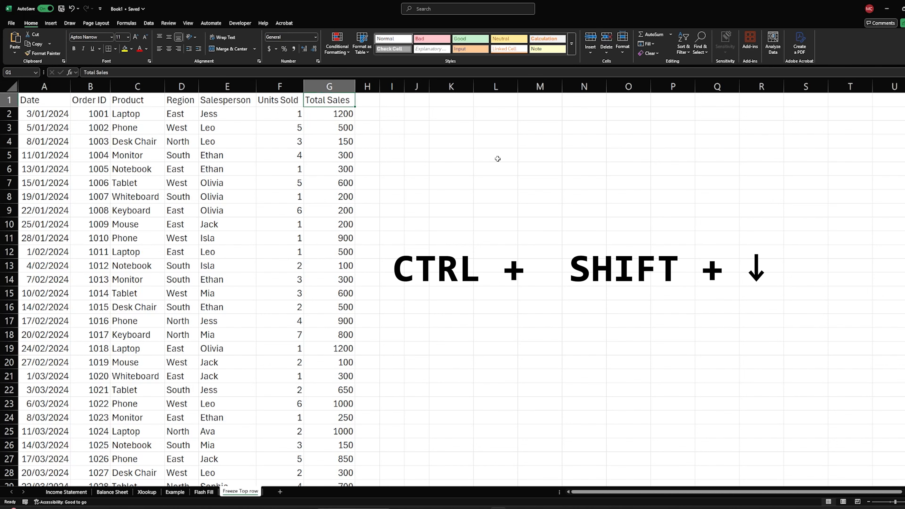
pyautogui.hotkey('ctrl', 'shift', 'Down')
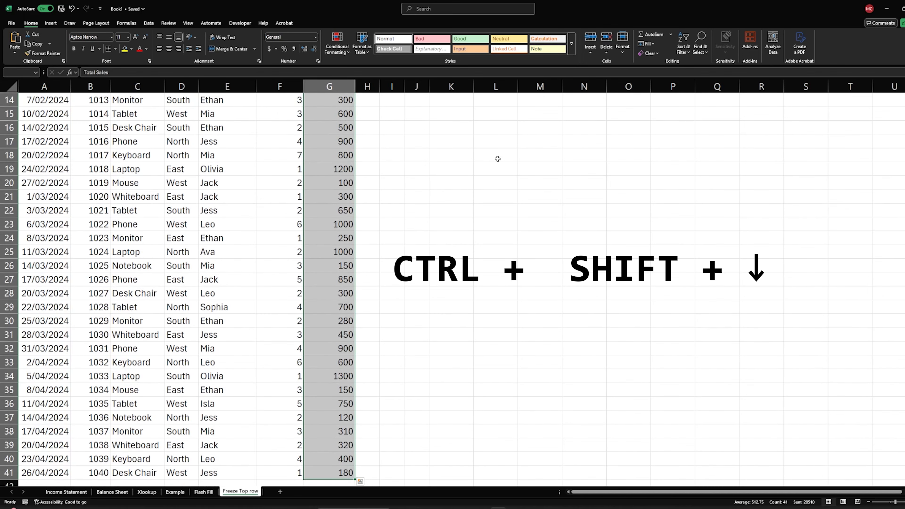
# - Look over the selected Total Sales column down to its last filled row and release the selection
pyautogui.scroll(-2, 513, 187)
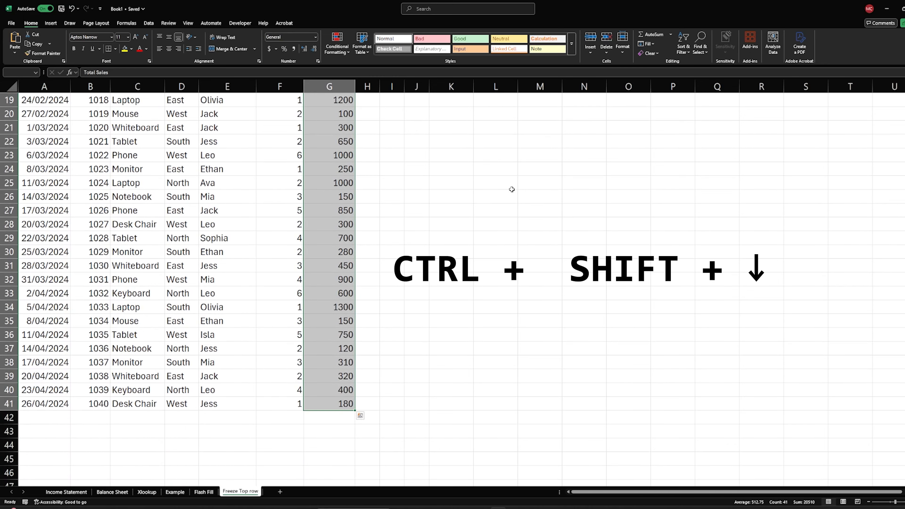
pyautogui.scroll(4, 512, 189)
pyautogui.scroll(2, 511, 189)
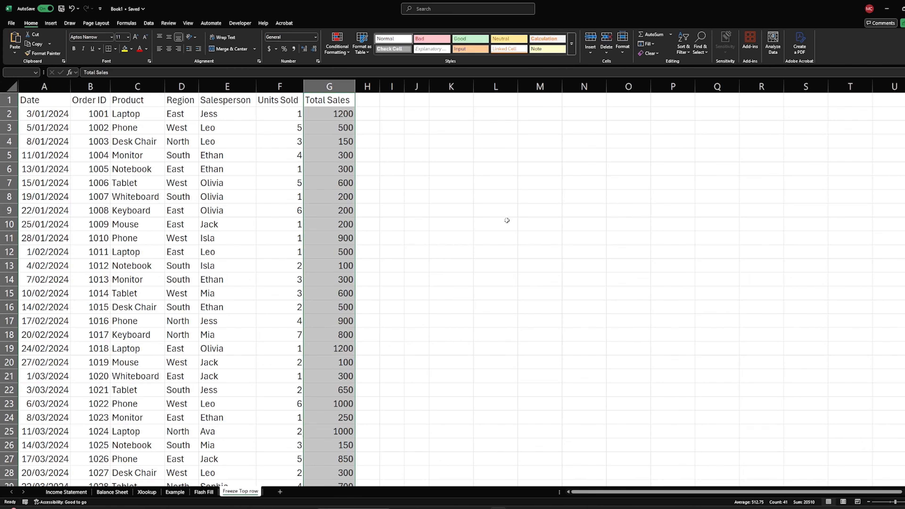
pyautogui.click(495, 169)
# - Freeze the top row of the sales sheet and scroll through the data to check the header row
pyautogui.scroll(-5, 451, 196)
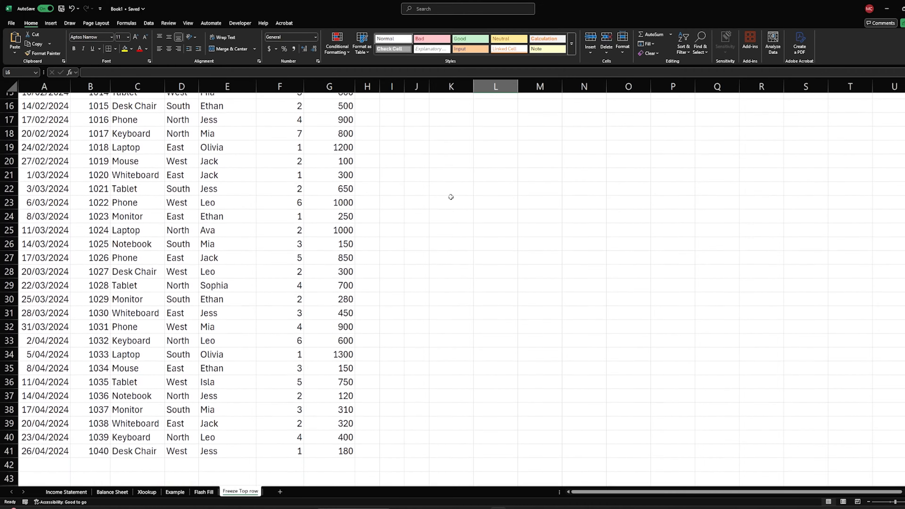
pyautogui.scroll(-4, 450, 196)
pyautogui.scroll(2, 451, 196)
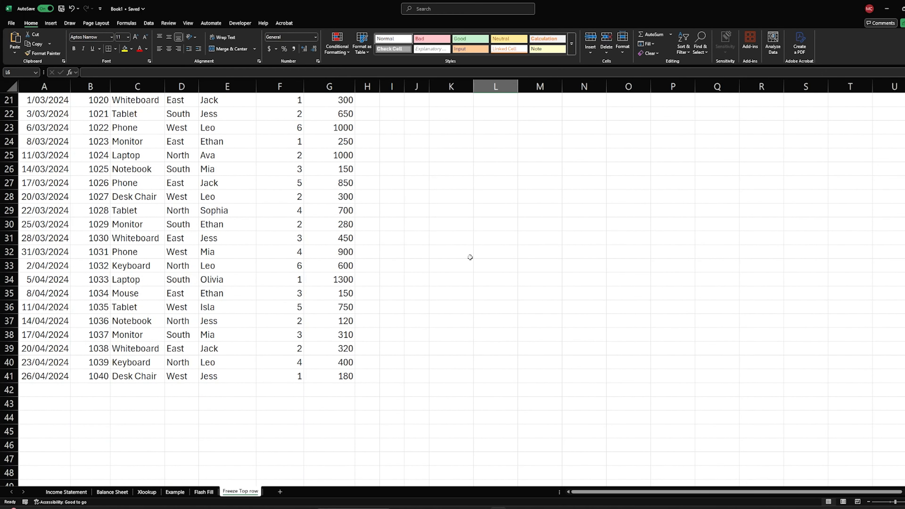
pyautogui.scroll(7, 482, 264)
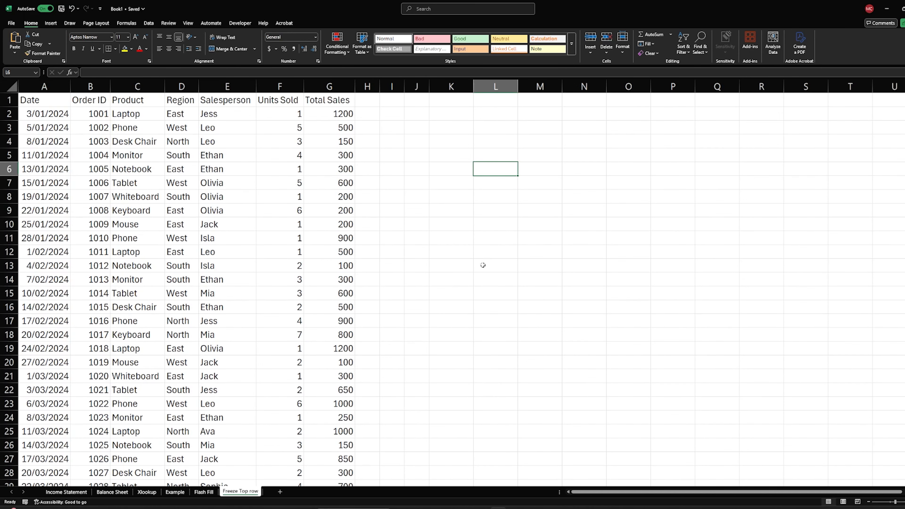
pyautogui.click(519, 265)
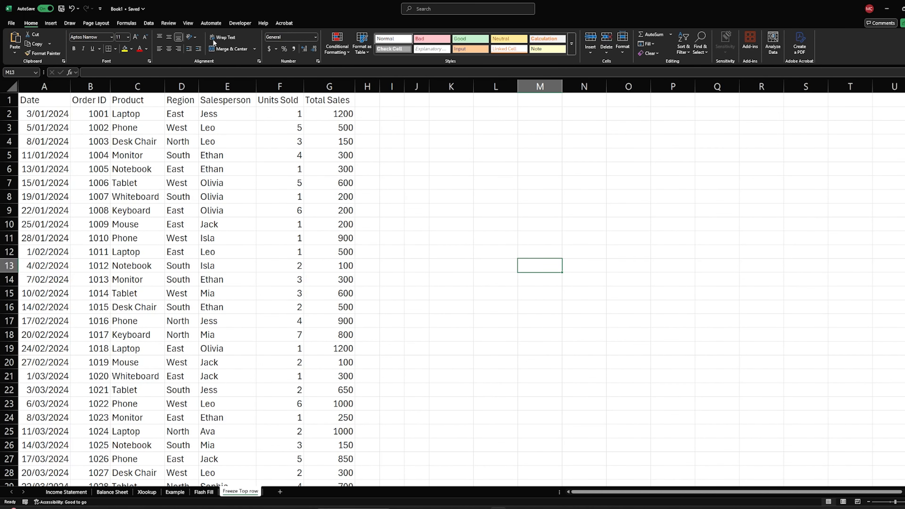
pyautogui.click(195, 24)
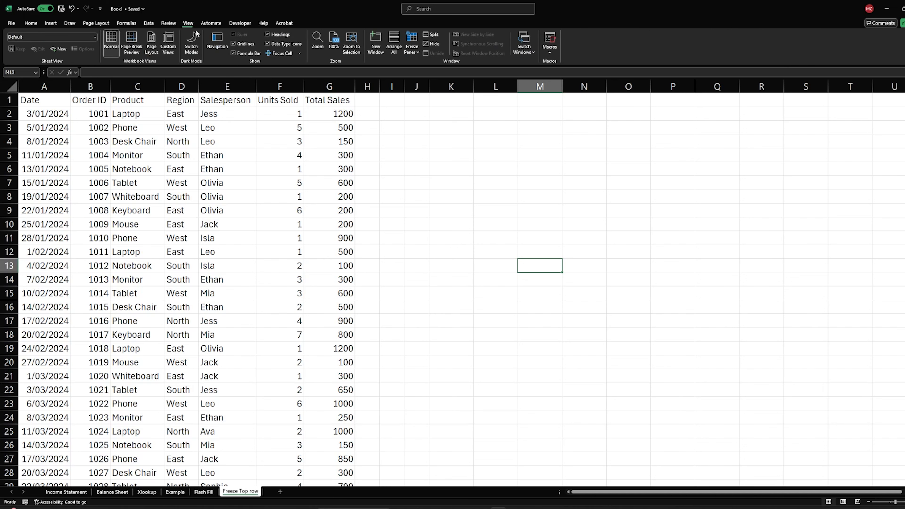
pyautogui.click(410, 51)
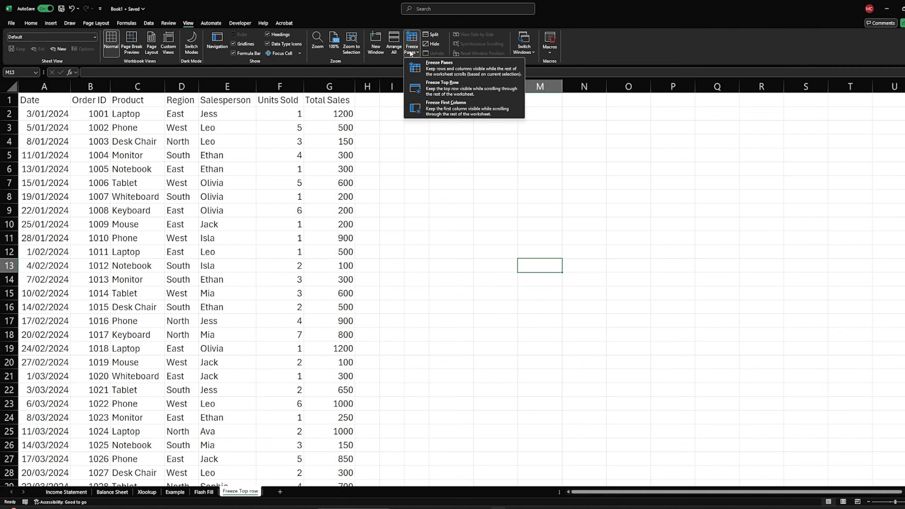
pyautogui.click(459, 88)
pyautogui.click(515, 196)
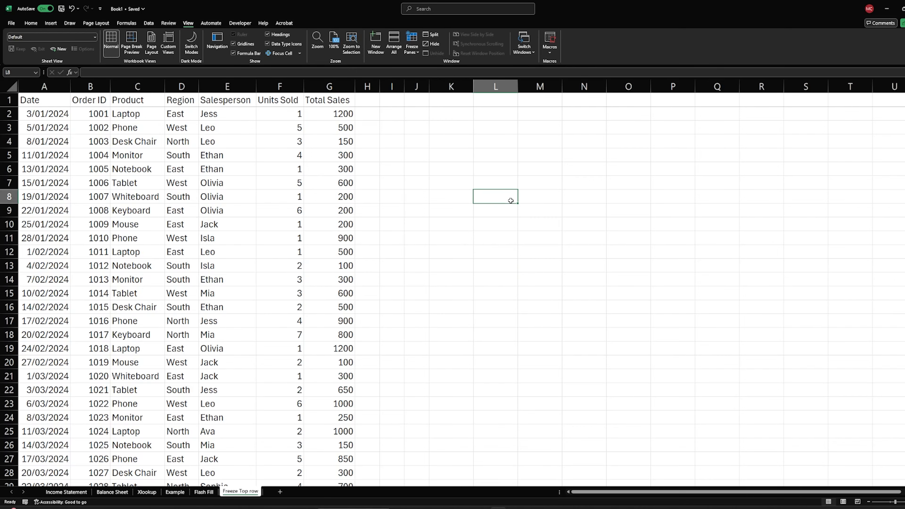
pyautogui.scroll(-10, 509, 205)
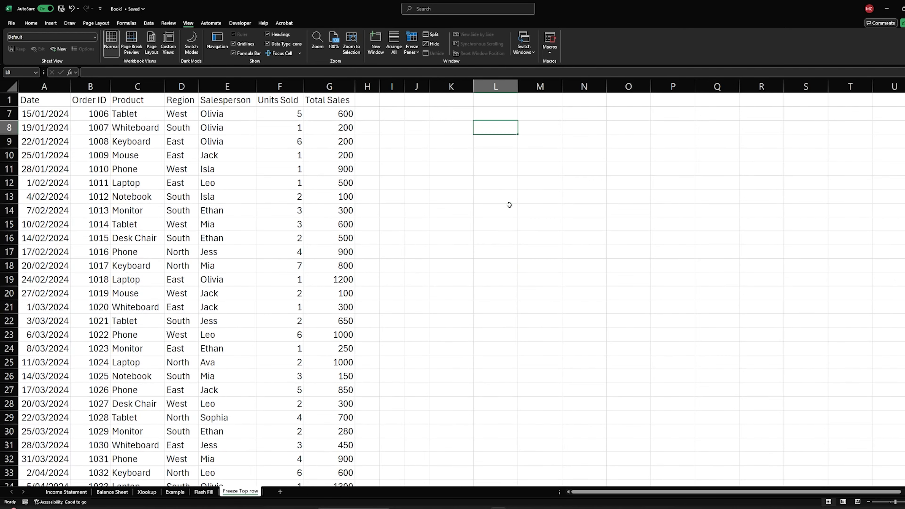
pyautogui.scroll(5, 510, 207)
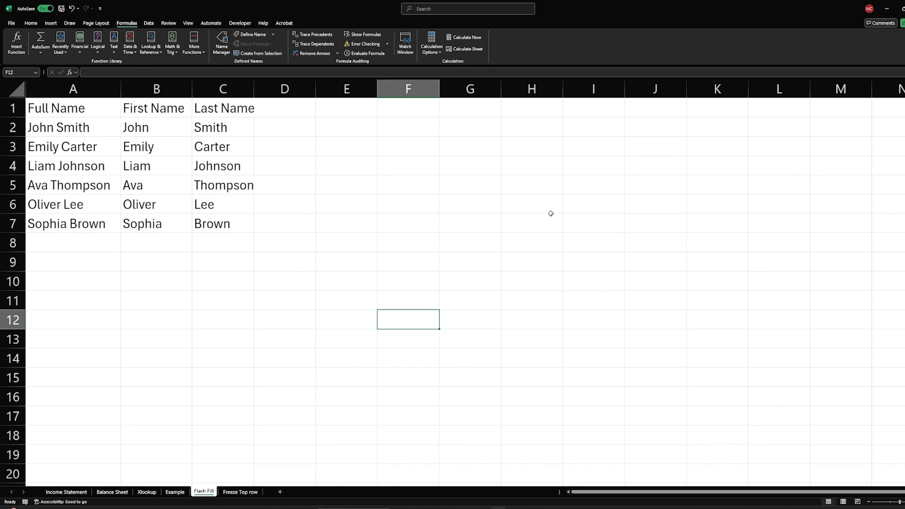
# - On the Flash Fill sheet, copy the first names in B2:B7 and paste them into column E starting at E2
pyautogui.click(165, 128)
pyautogui.moveTo(166, 128); pyautogui.dragTo(157, 223)
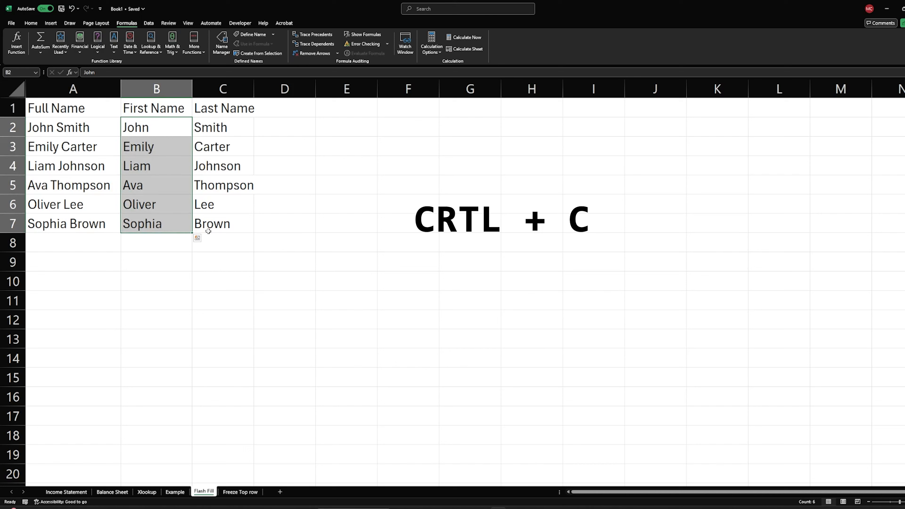
pyautogui.hotkey('ctrl', 'c')
pyautogui.click(356, 129)
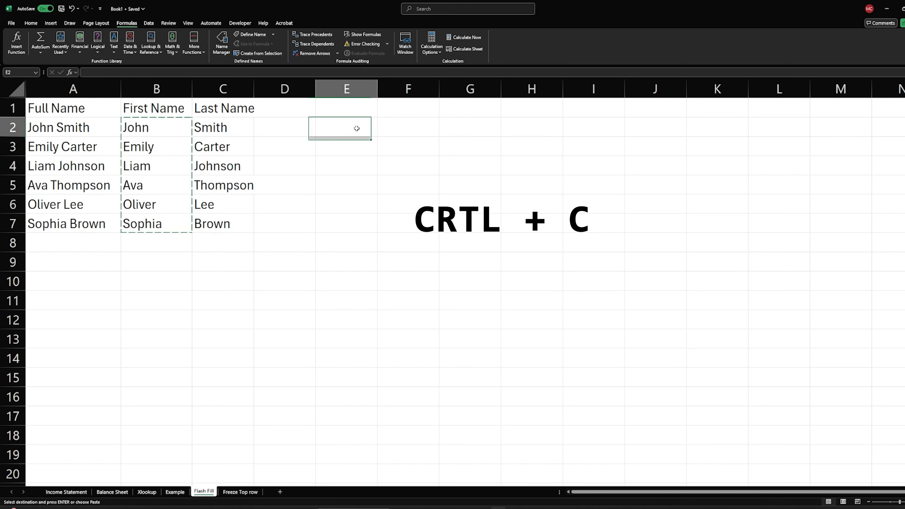
pyautogui.hotkey('ctrl', 'v')
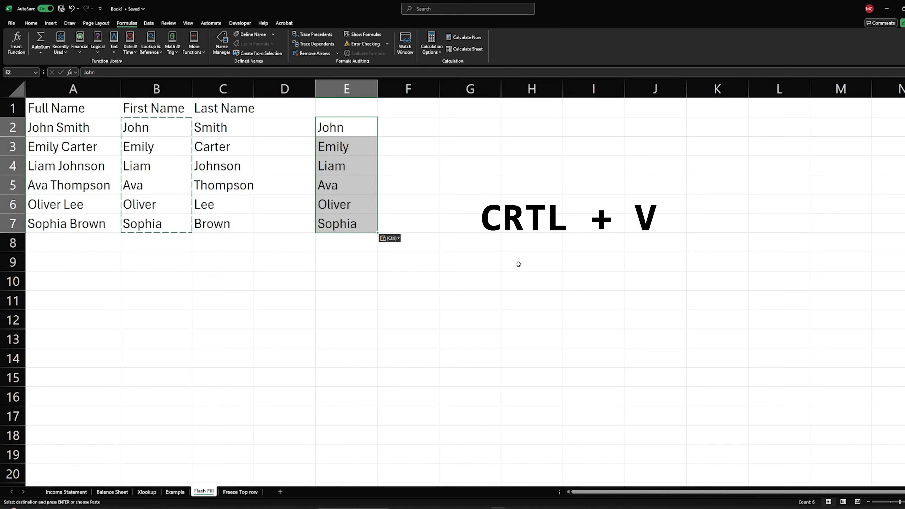
pyautogui.click(519, 245)
pyautogui.click(525, 226)
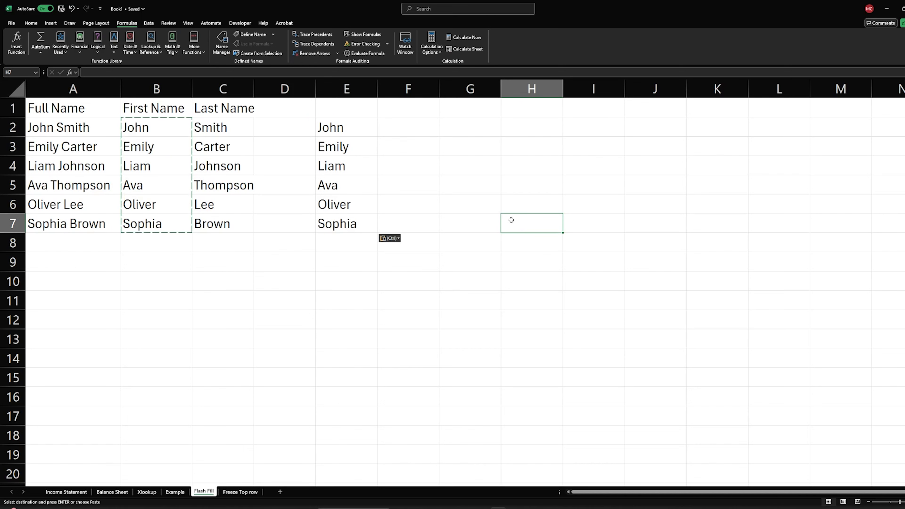
# - Delete the copied first names from E2:E7 and deselect the range
pyautogui.moveTo(358, 135); pyautogui.dragTo(367, 219)
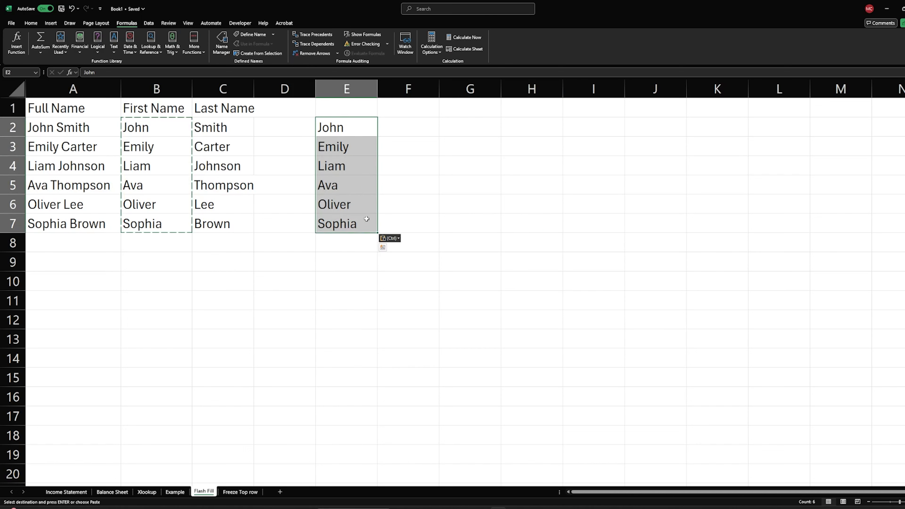
pyautogui.press('Delete')
pyautogui.click(446, 200)
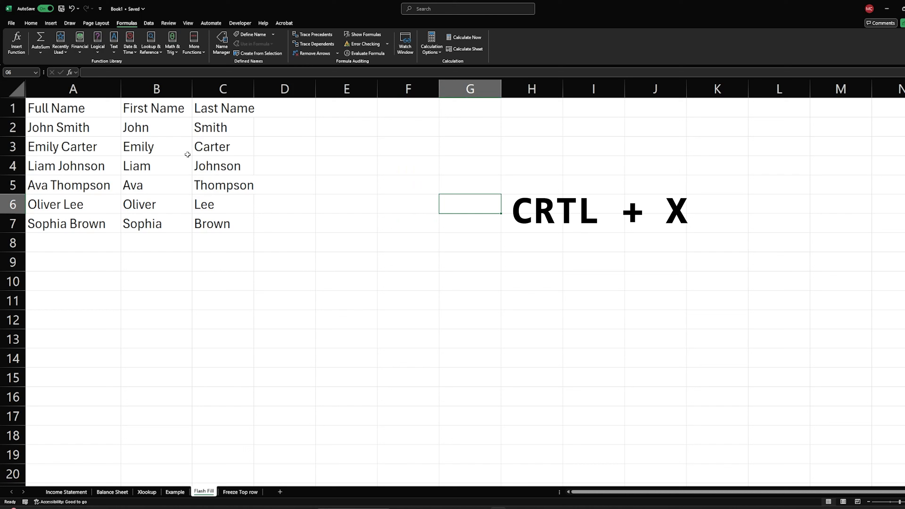
# - Cut the first names from B2:B7 and paste them into column F starting at F2
pyautogui.moveTo(158, 130); pyautogui.dragTo(158, 225)
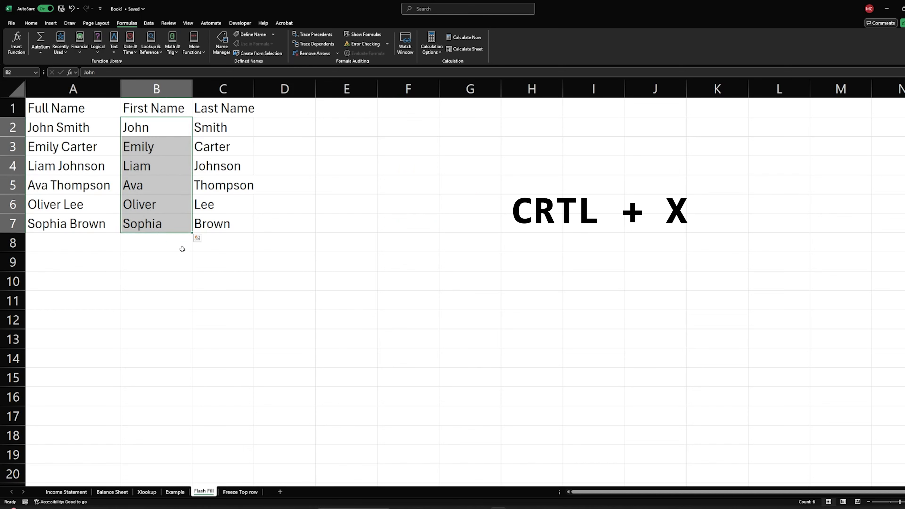
pyautogui.hotkey('ctrl', 'x')
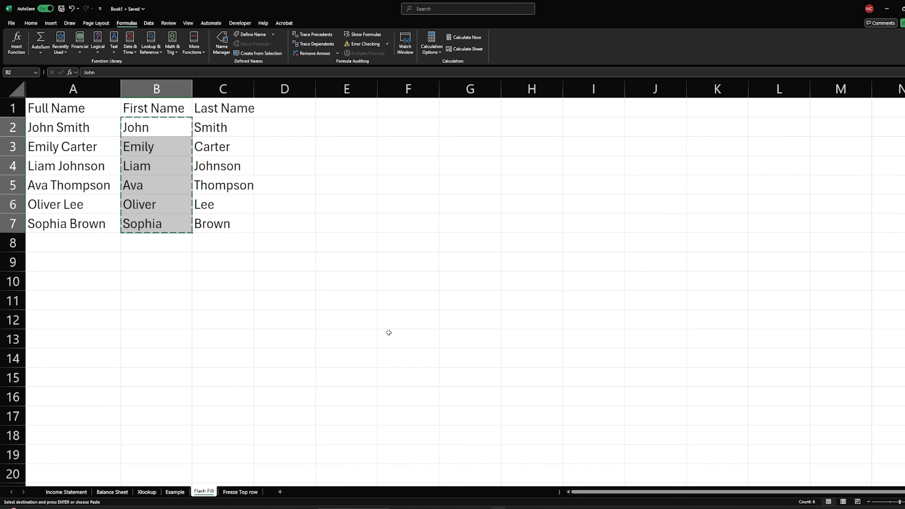
pyautogui.click(410, 132)
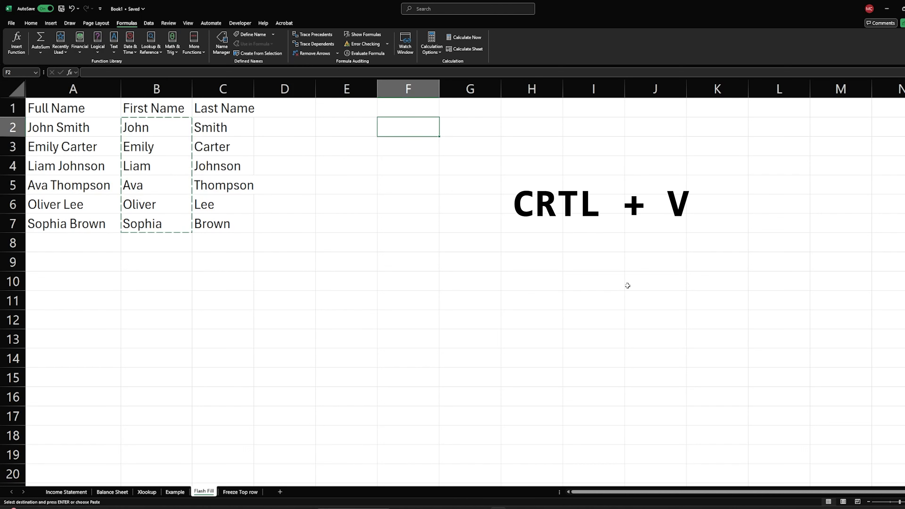
pyautogui.hotkey('ctrl', 'v')
pyautogui.click(617, 225)
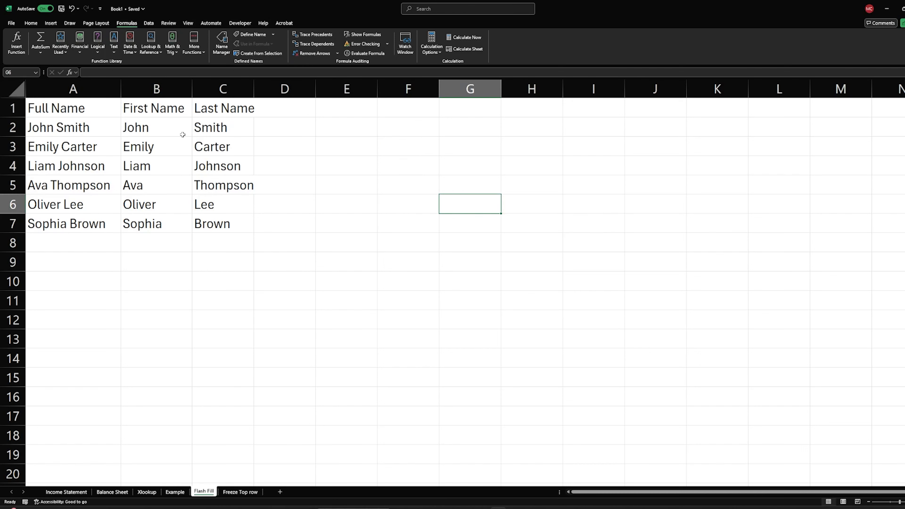
# - Delete the Last Name column contents in C1:C7 including the header, and undo the deletion
pyautogui.moveTo(220, 128); pyautogui.dragTo(213, 225)
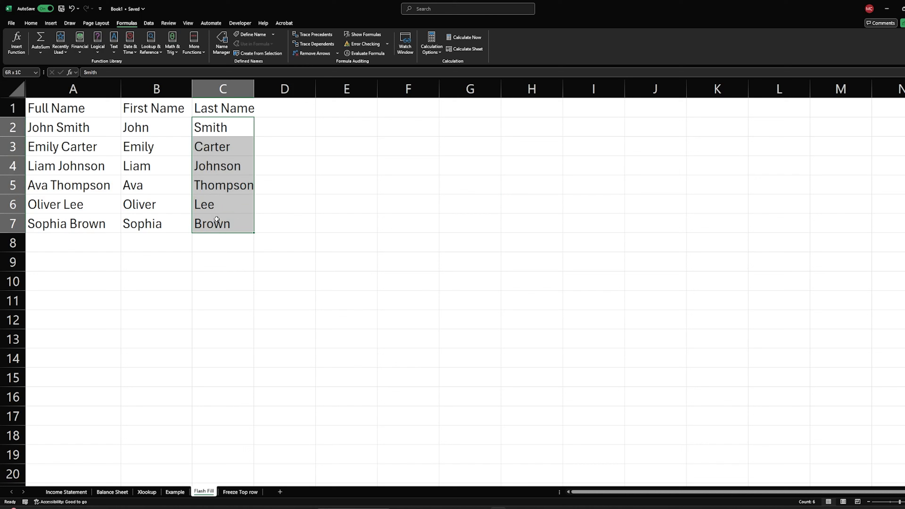
pyautogui.click(229, 110)
pyautogui.moveTo(230, 109); pyautogui.dragTo(223, 216)
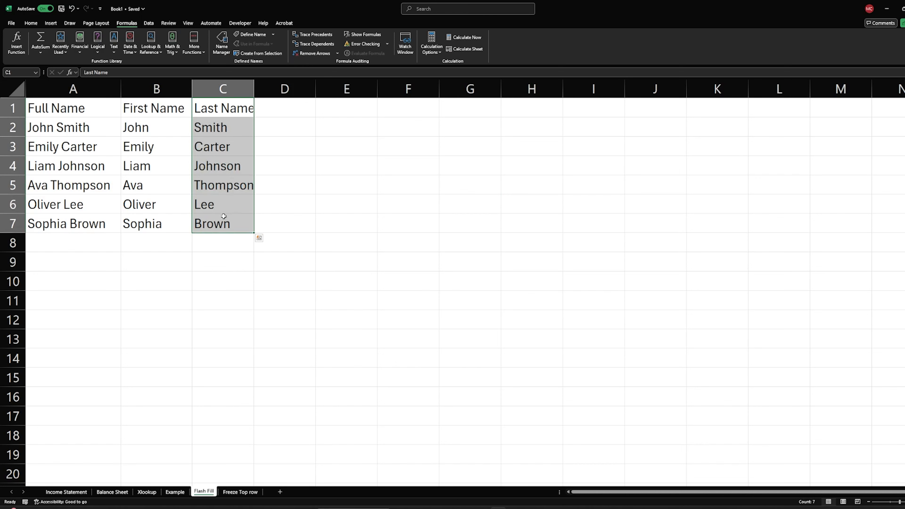
pyautogui.press('Delete')
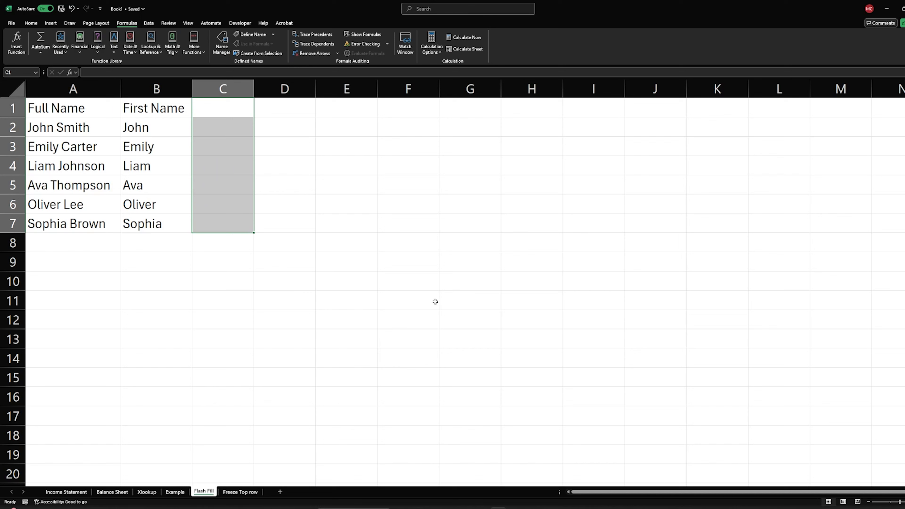
pyautogui.click(418, 287)
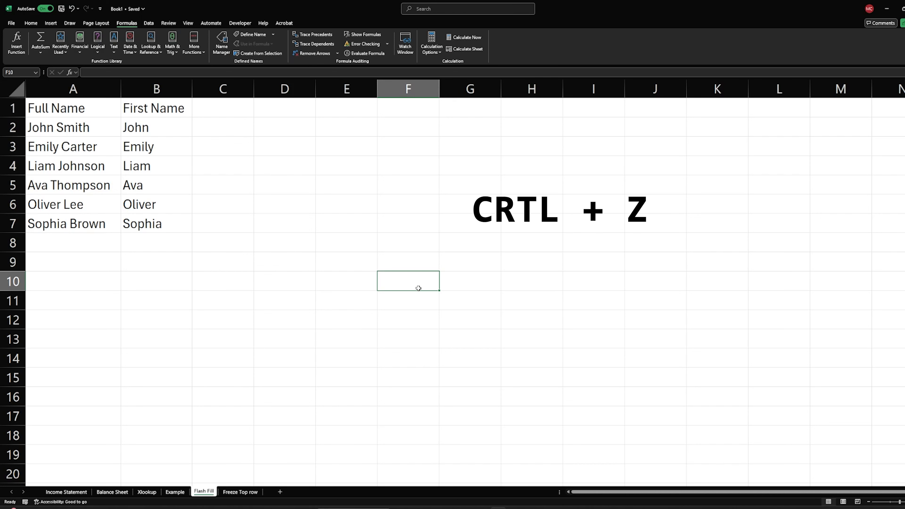
pyautogui.hotkey('ctrl', 'z')
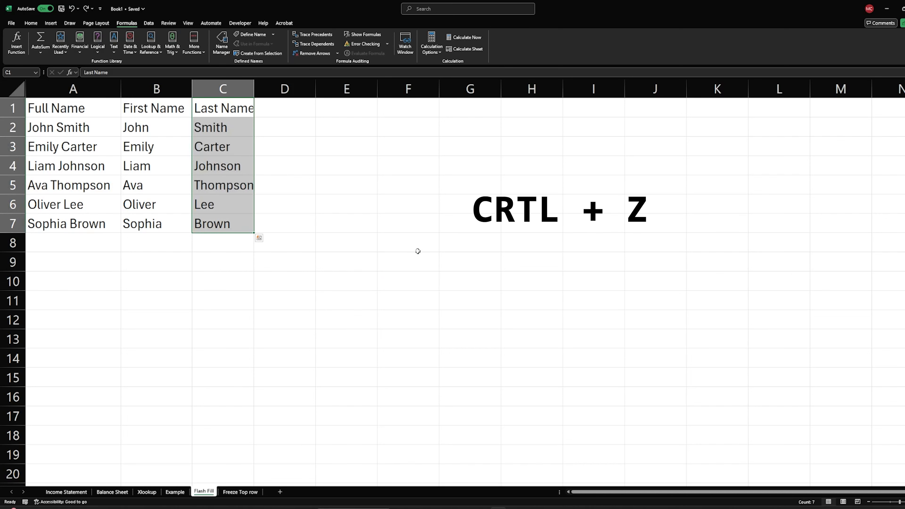
pyautogui.click(418, 244)
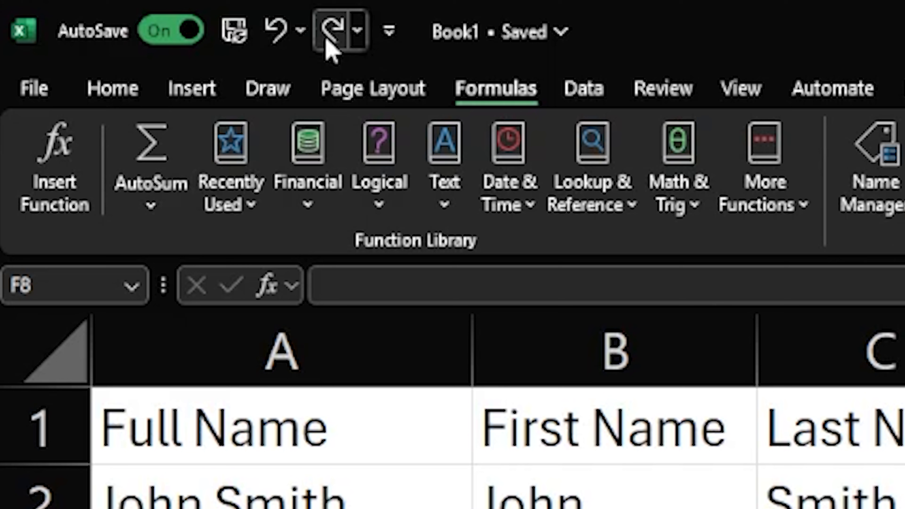
# - Step back through the recent edits with Undo and reapply them with Redo
pyautogui.click(290, 31)
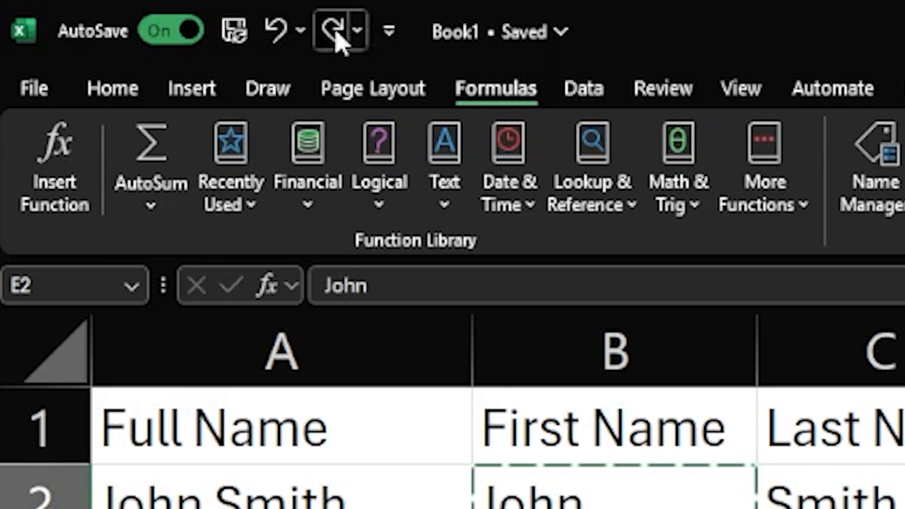
pyautogui.click(333, 31)
pyautogui.click(333, 31)
pyautogui.click(86, 9)
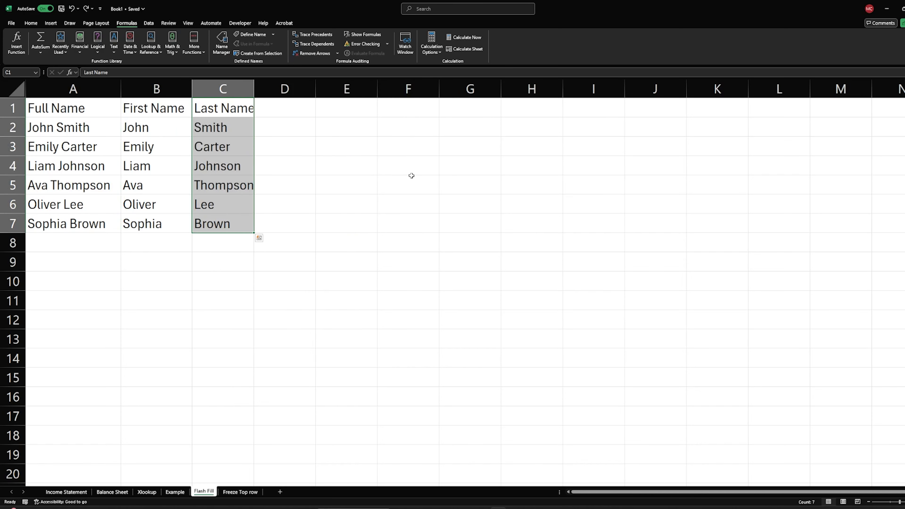
# - On the Freeze Top row sheet, auto-fit the width of the narrow Total Sales column G to its contents
pyautogui.click(483, 155)
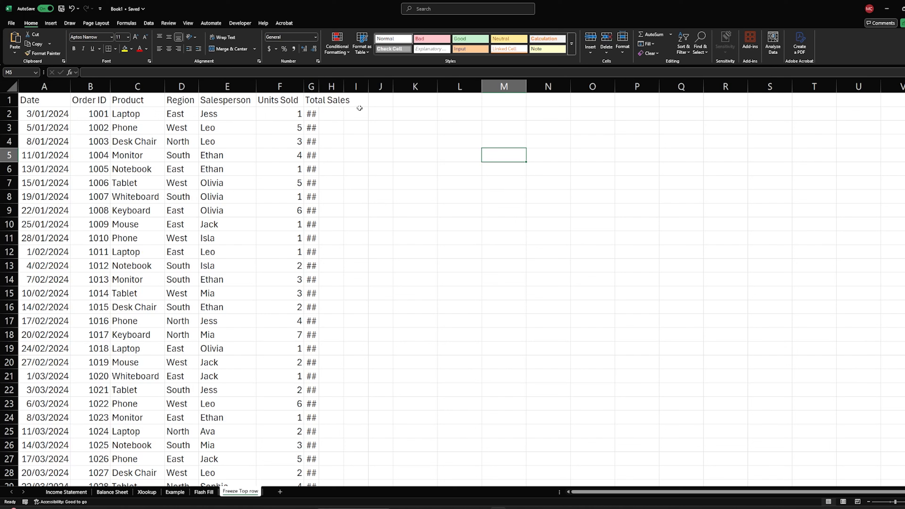
pyautogui.moveTo(319, 87)
pyautogui.mouseDown()
pyautogui.moveTo(303, 86)
pyautogui.moveTo(360, 87)
pyautogui.moveTo(314, 87)
pyautogui.mouseUp()
pyautogui.doubleClick(313, 86)
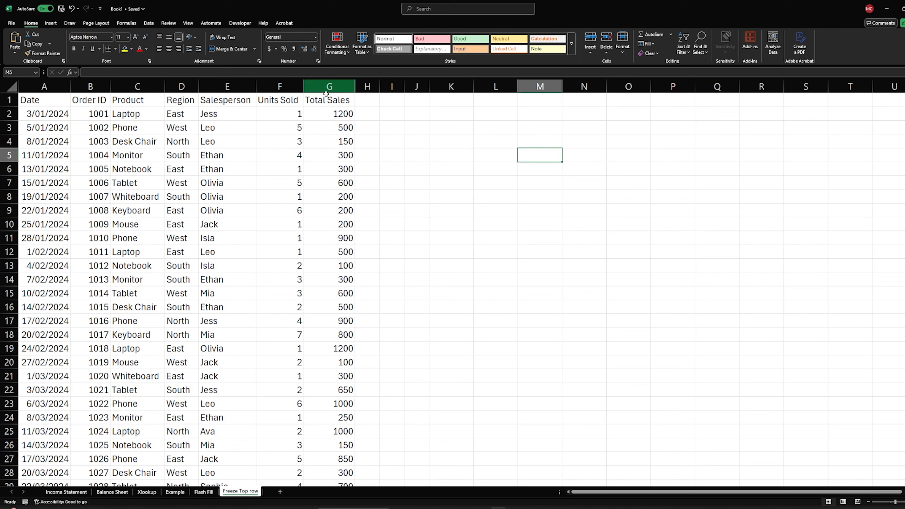
pyautogui.click(547, 235)
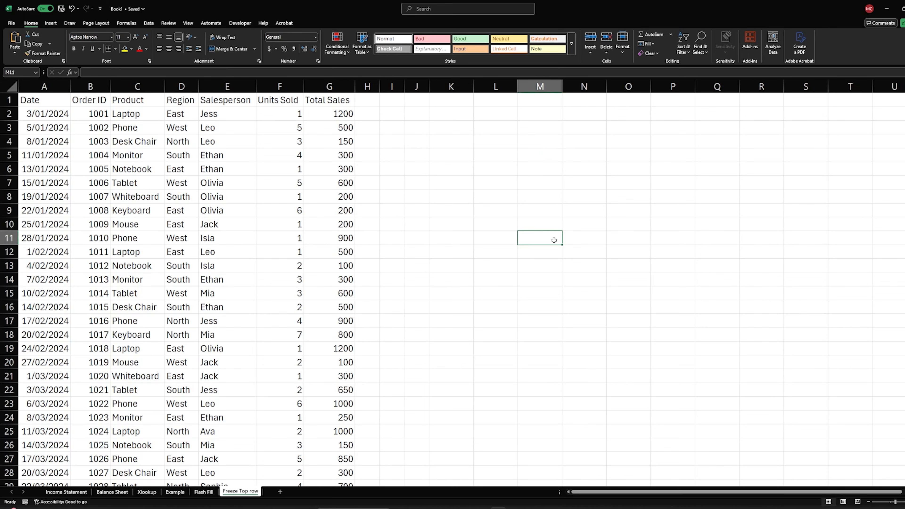